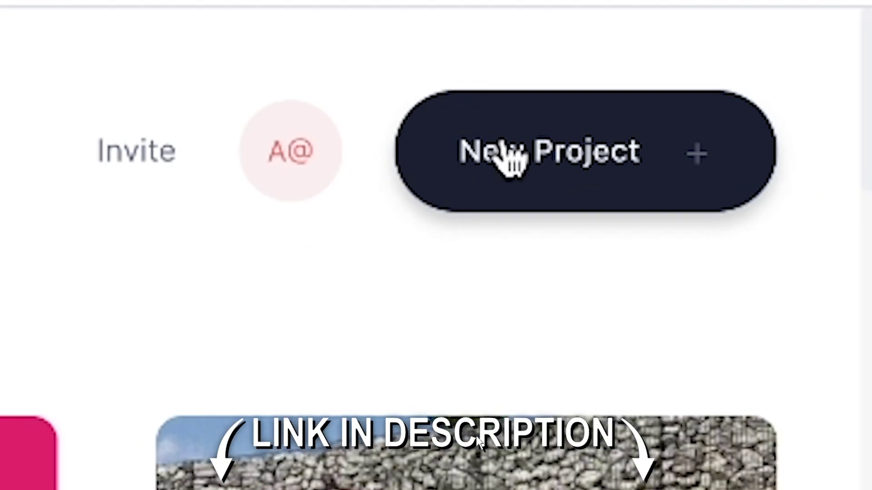
Start a new project and upload Podcast Video.mp4 from the Podcast folder
{"action": "left_click", "coordinate": [511, 159]}
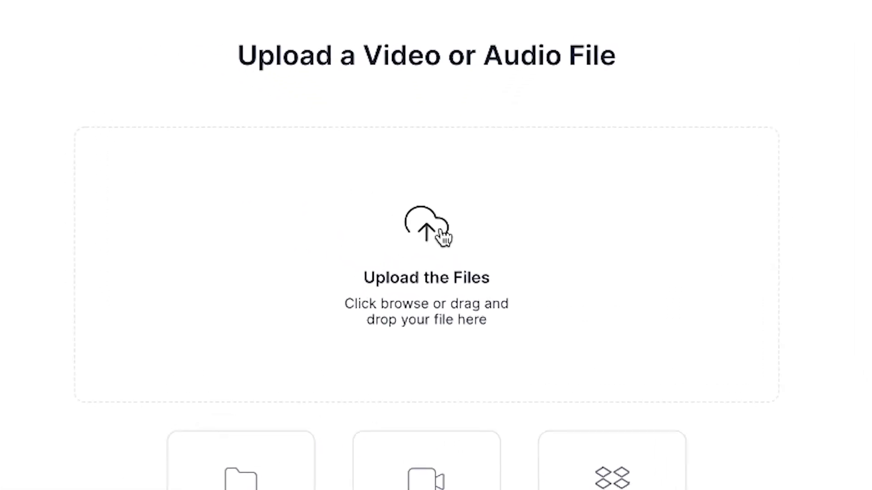
{"action": "left_click", "coordinate": [443, 236]}
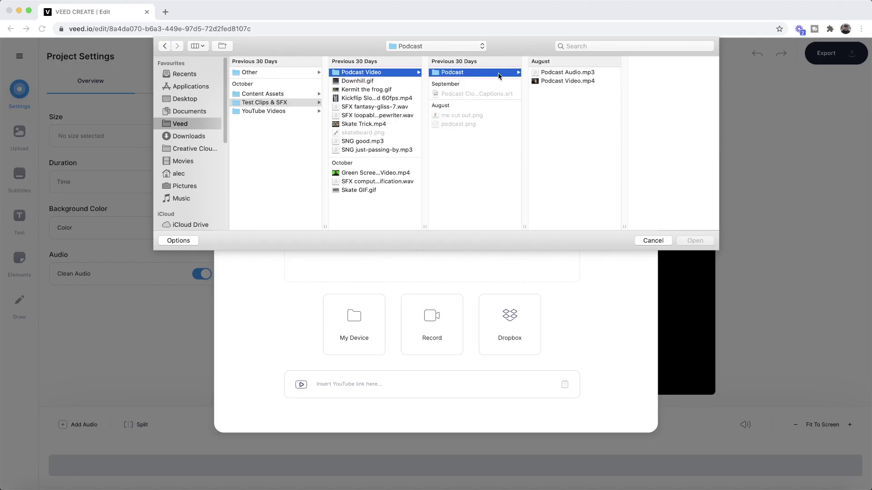
{"action": "left_click", "coordinate": [557, 82]}
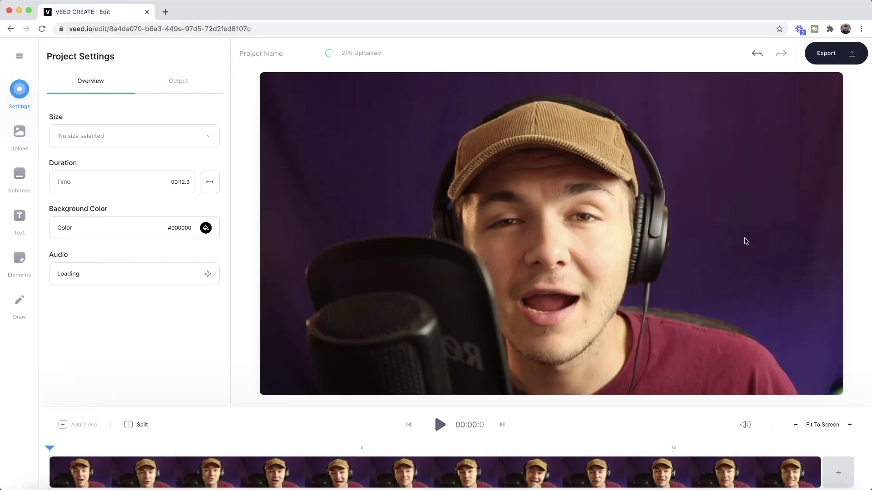
Play and pause the podcast preview, then show the auto, manual and file subtitle options
{"action": "left_click", "coordinate": [443, 425]}
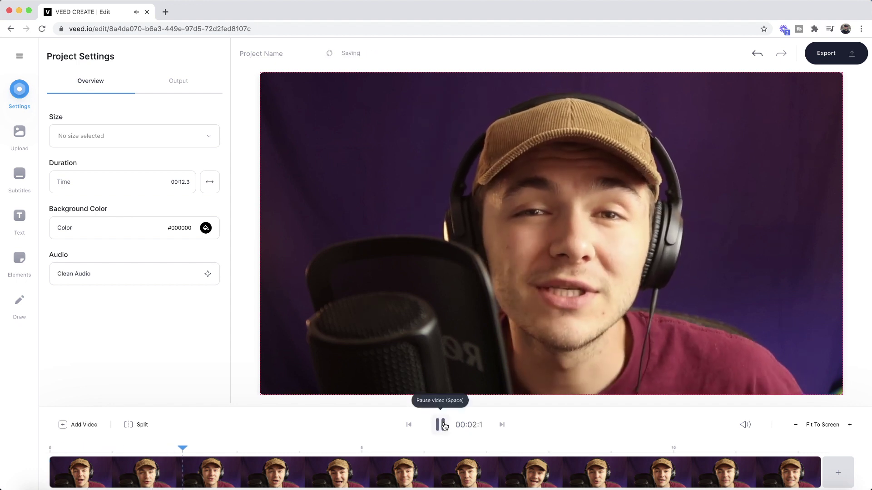
{"action": "left_click", "coordinate": [440, 425]}
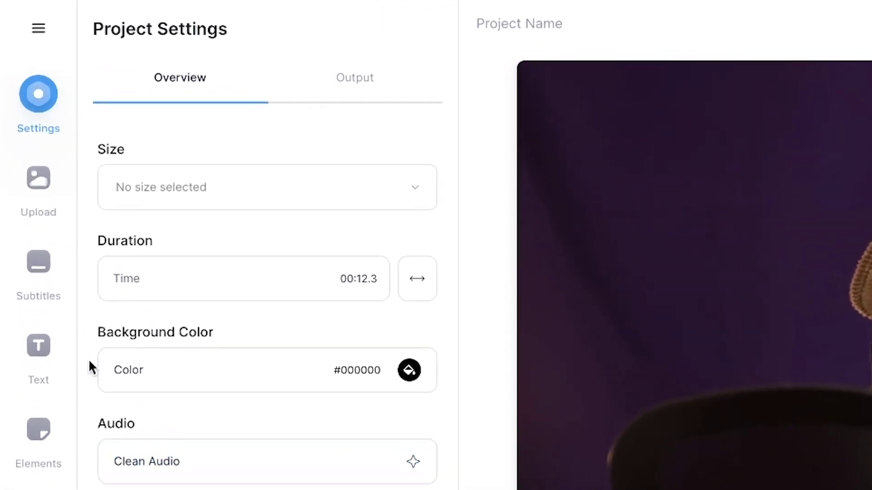
{"action": "left_click", "coordinate": [34, 279]}
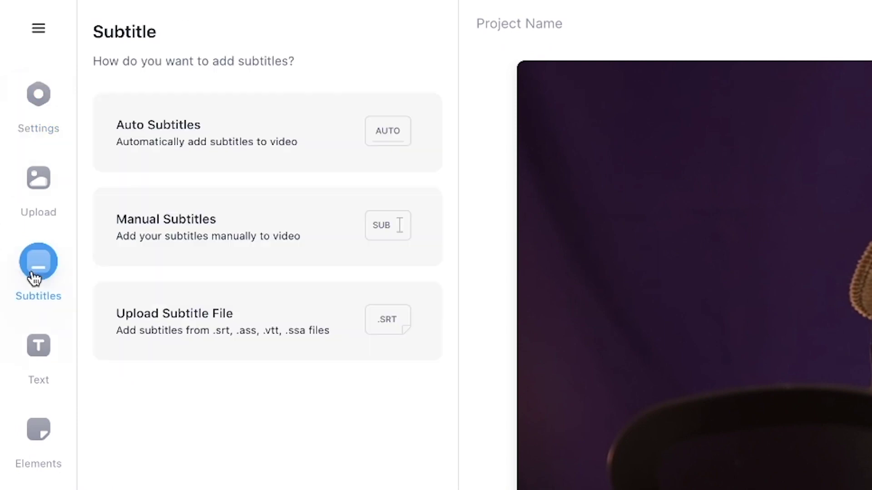
Generate Auto Subtitles with English (United States) as the detection language
{"action": "left_click", "coordinate": [234, 140]}
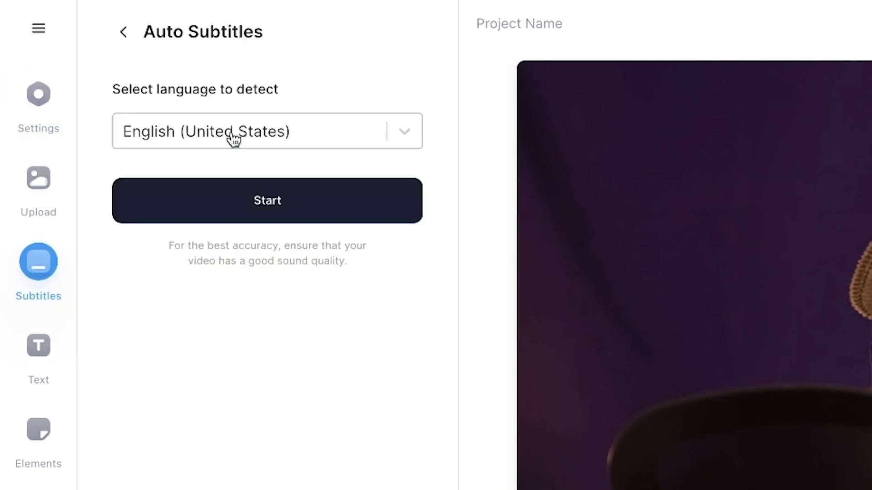
{"action": "left_click", "coordinate": [402, 138]}
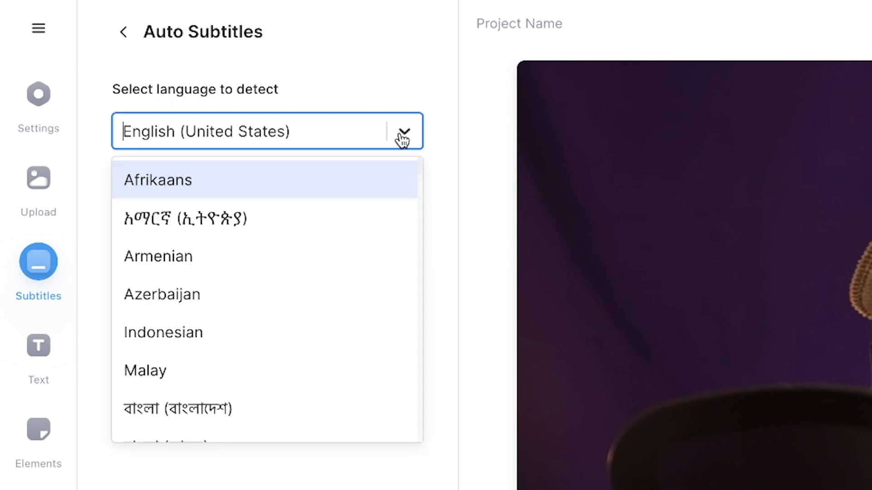
{"action": "left_click", "coordinate": [411, 84]}
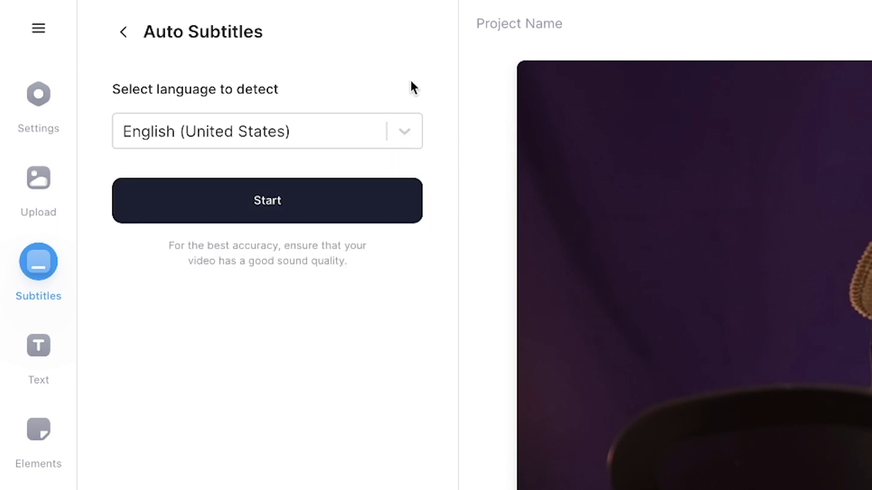
{"action": "left_click", "coordinate": [285, 210]}
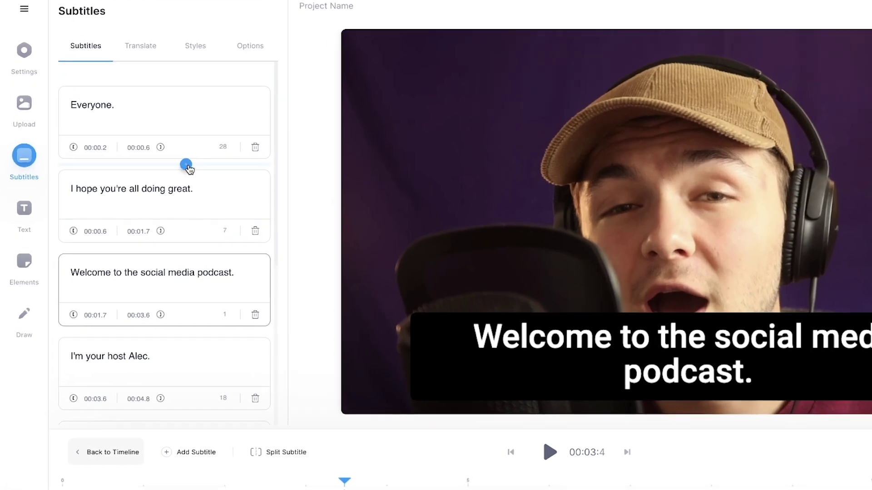
{"action": "scroll", "coordinate": [151, 181], "scroll_direction": "down", "scroll_amount": 5}
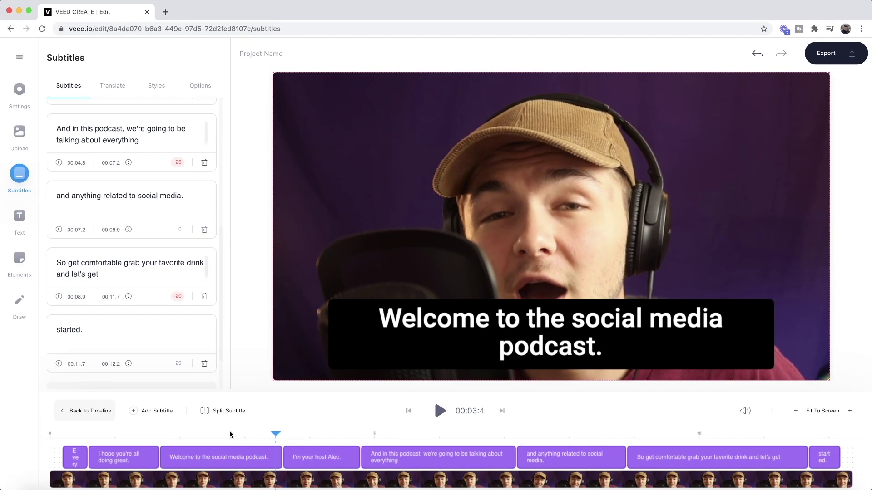
{"action": "left_click", "coordinate": [50, 434]}
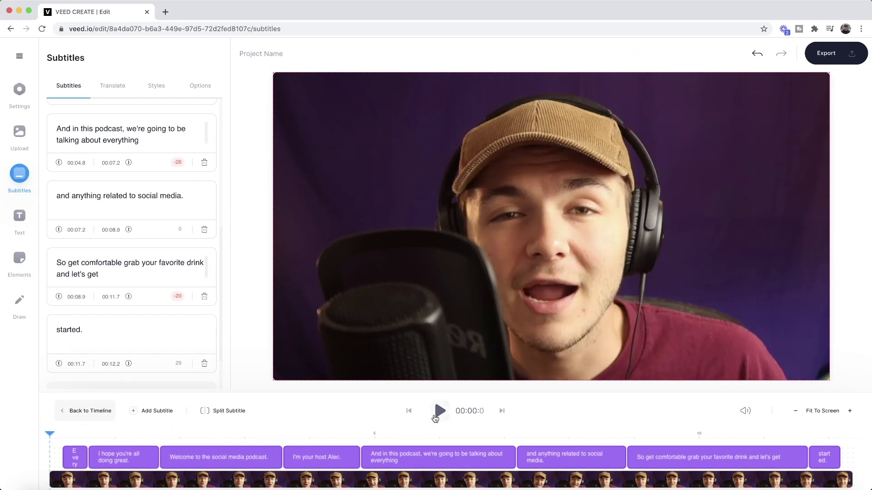
{"action": "left_click", "coordinate": [439, 411]}
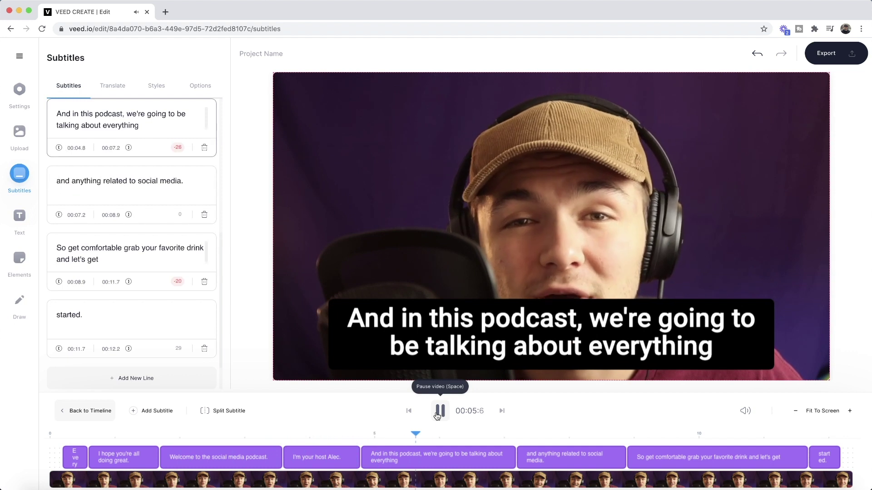
{"action": "left_click", "coordinate": [438, 413]}
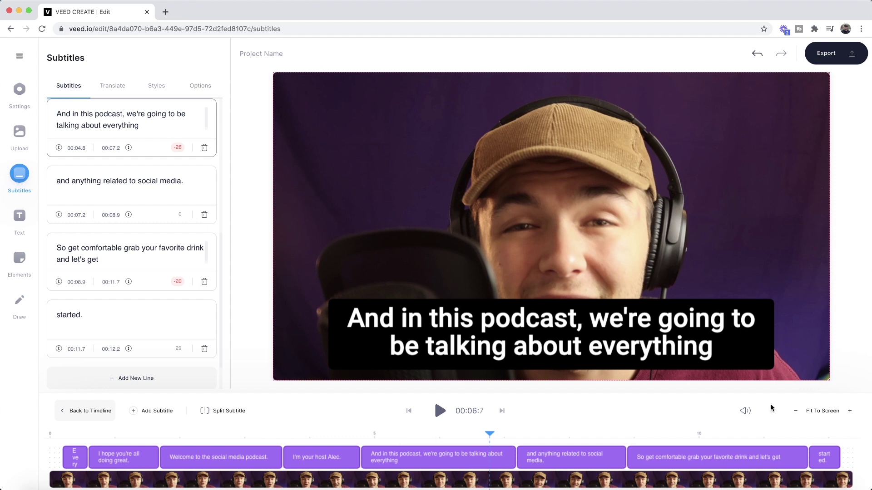
{"action": "left_click", "coordinate": [71, 435]}
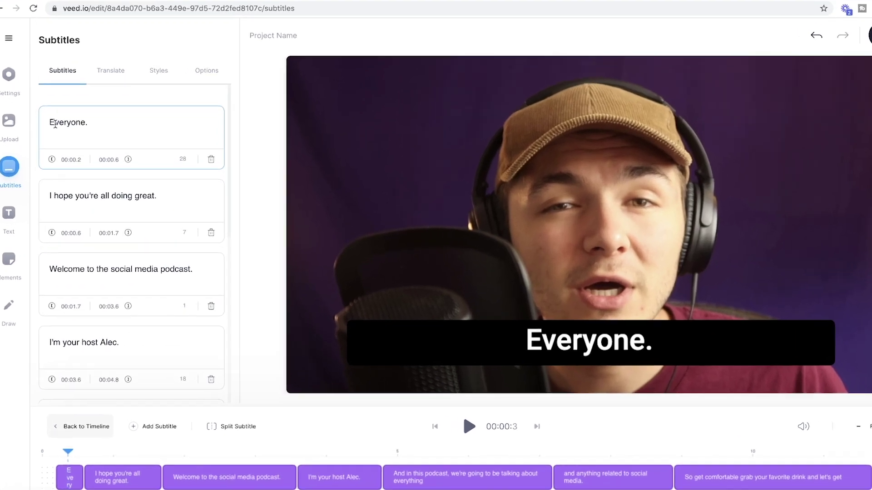
Change the first caption's text from 'Everyone.' to 'Hey everyone.'
{"action": "left_click", "coordinate": [55, 124]}
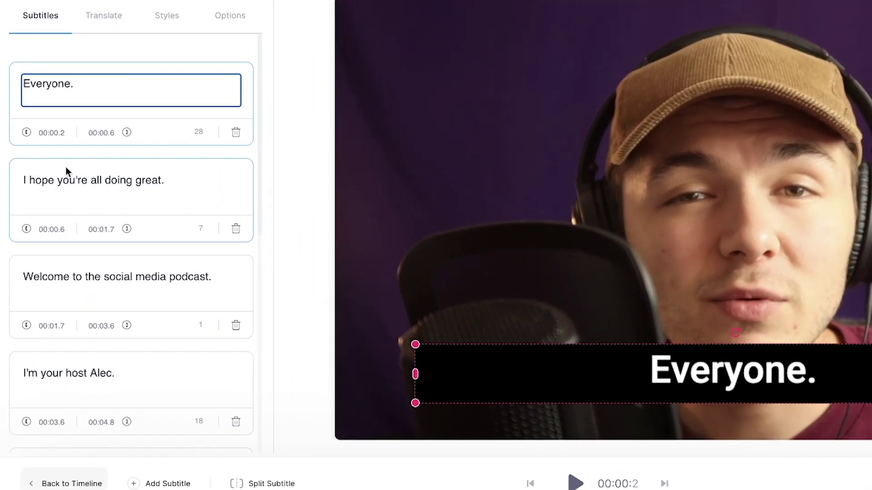
{"action": "key", "text": "Delete"}
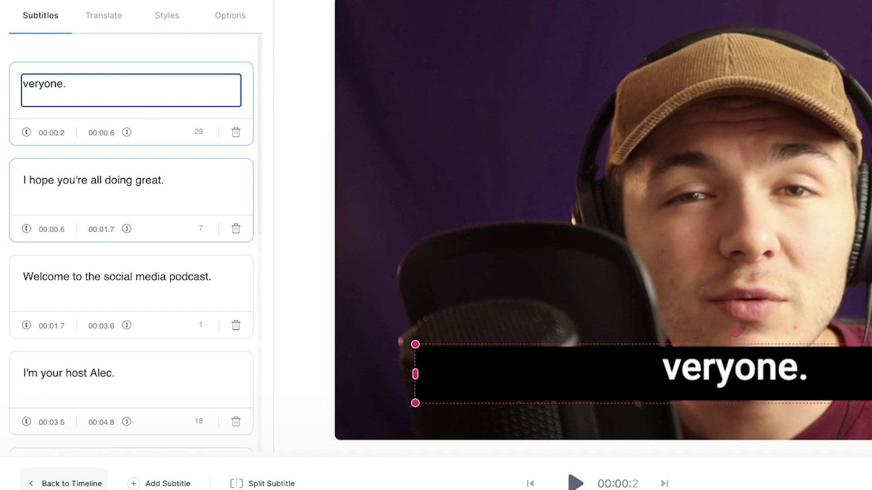
{"action": "type", "text": "Hey e"}
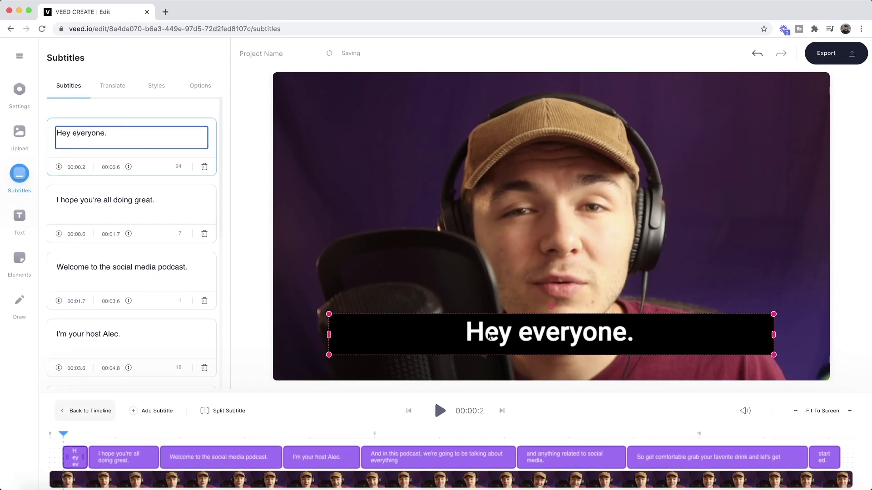
{"action": "left_click", "coordinate": [63, 436]}
Move the 'Hey everyone.' caption's start from 00:00.2 to 00:00.0
{"action": "left_click_drag", "start_coordinate": [63, 436], "coordinate": [25, 432]}
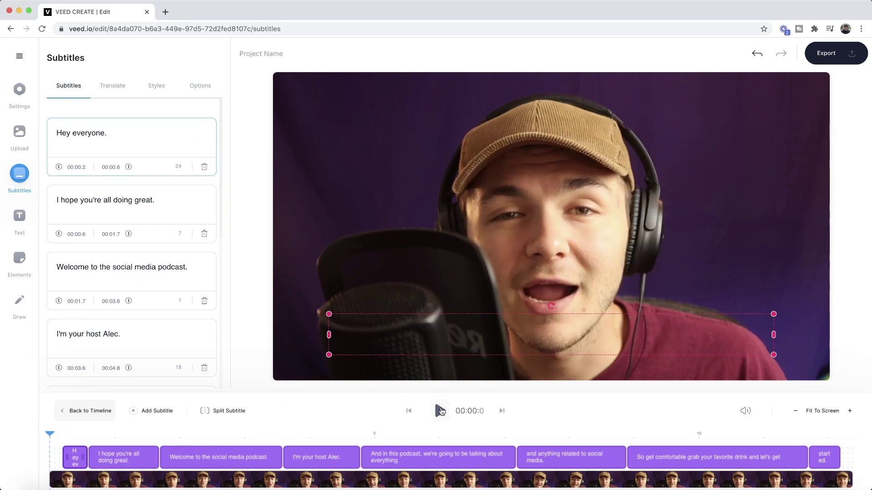
{"action": "left_click", "coordinate": [439, 412]}
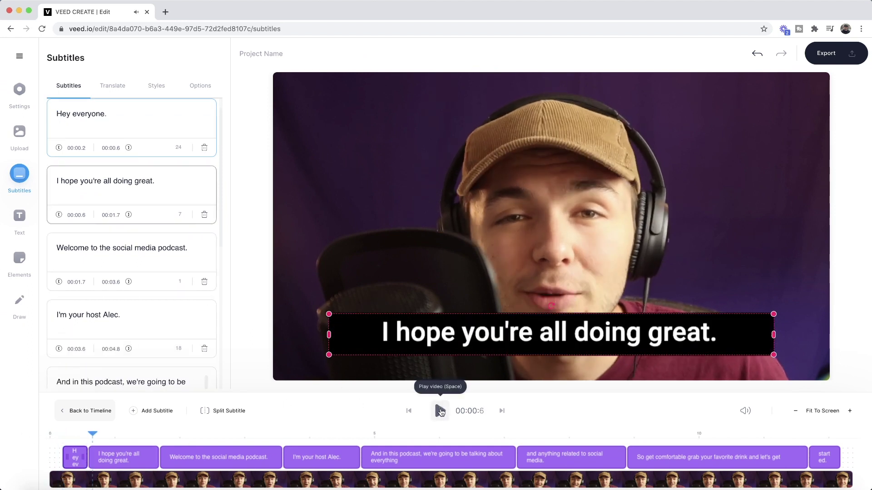
{"action": "left_click", "coordinate": [39, 438]}
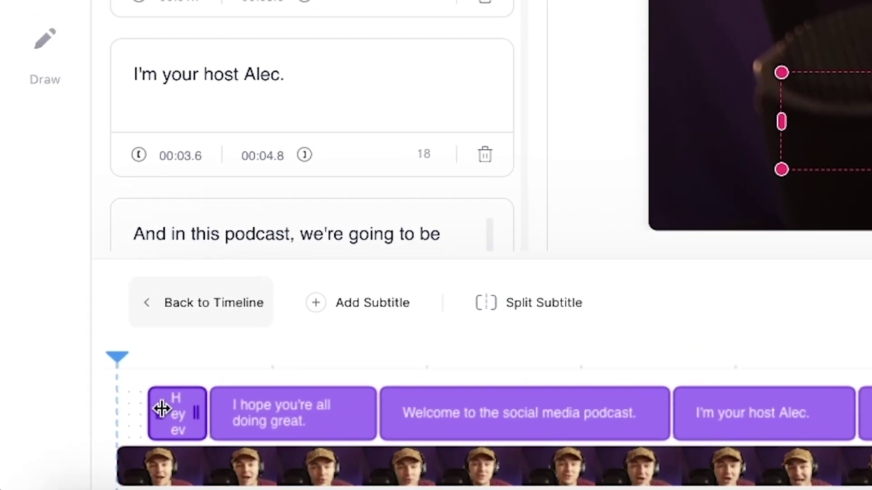
{"action": "mouse_move", "coordinate": [161, 409]}
{"action": "left_mouse_down"}
{"action": "mouse_move", "coordinate": [118, 409]}
{"action": "mouse_move", "coordinate": [152, 405]}
{"action": "left_mouse_up"}
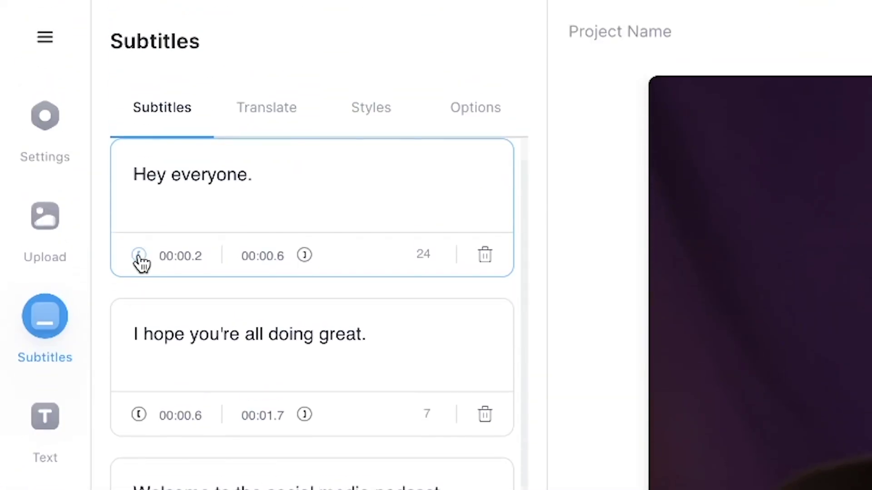
{"action": "left_click", "coordinate": [139, 256]}
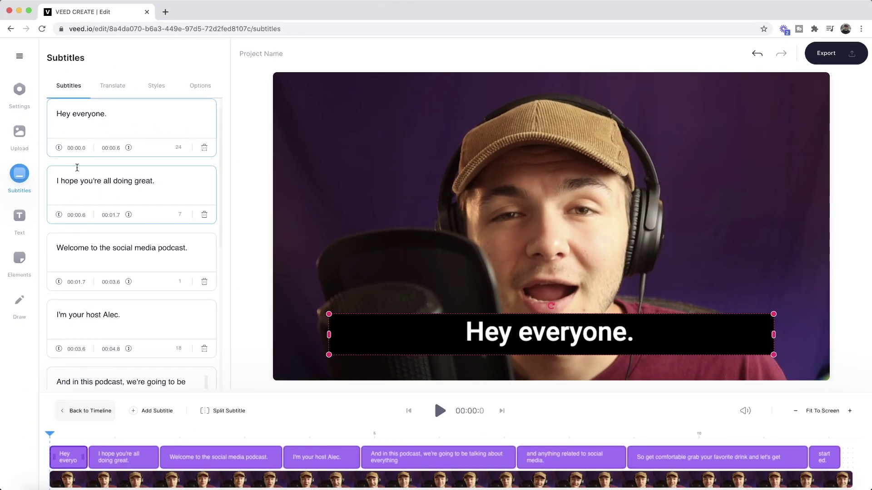
{"action": "left_click", "coordinate": [80, 149]}
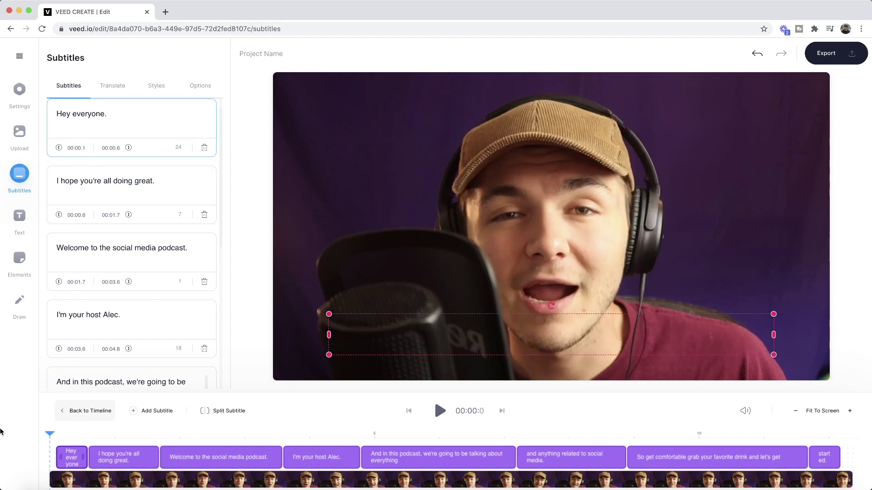
{"action": "left_click", "coordinate": [60, 150]}
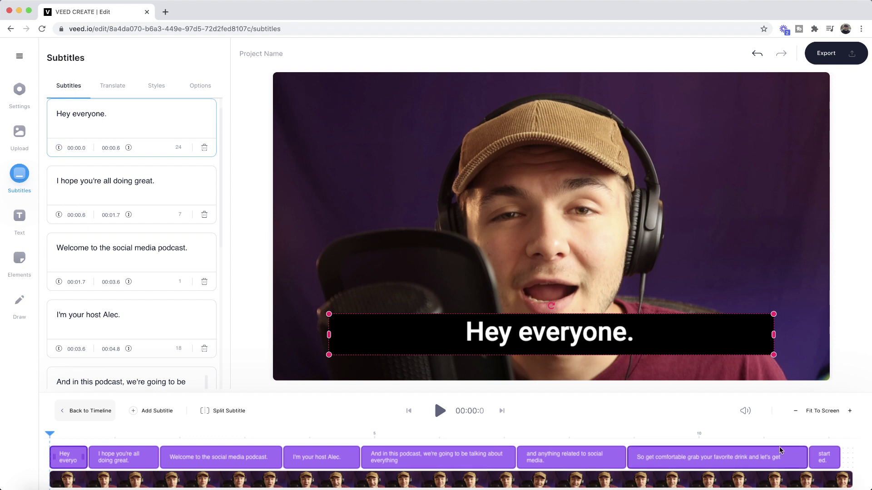
Move 'started.' from its own line to the end of the 'So get comfortable…' caption
{"action": "left_click", "coordinate": [821, 435]}
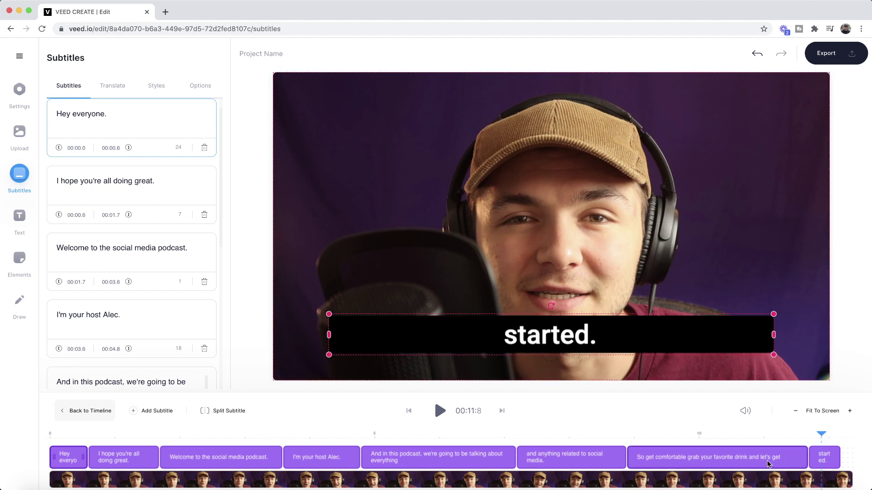
{"action": "scroll", "coordinate": [101, 318], "scroll_direction": "down", "scroll_amount": 7}
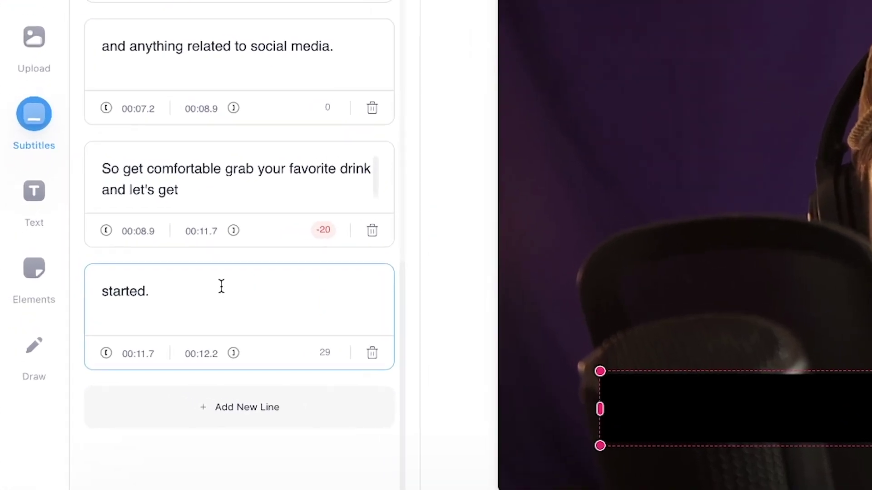
{"action": "left_click", "coordinate": [221, 286]}
{"action": "left_click_drag", "start_coordinate": [149, 286], "coordinate": [91, 286]}
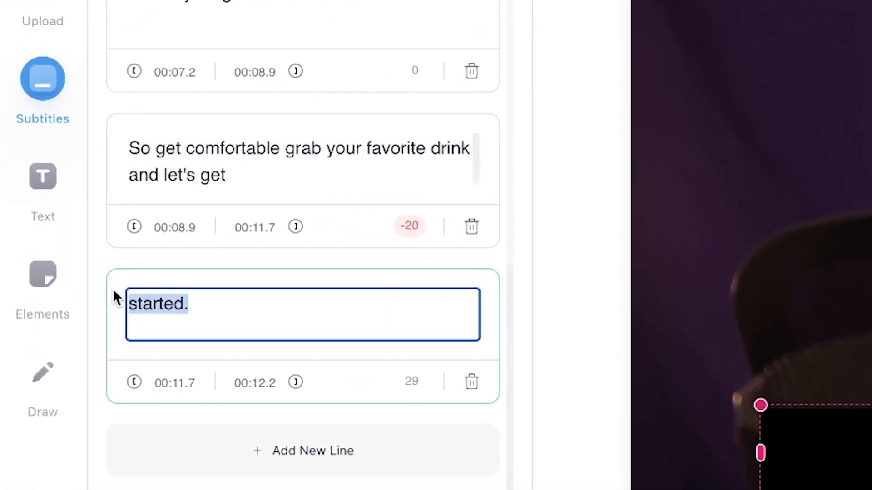
{"action": "key", "text": "BackSpace"}
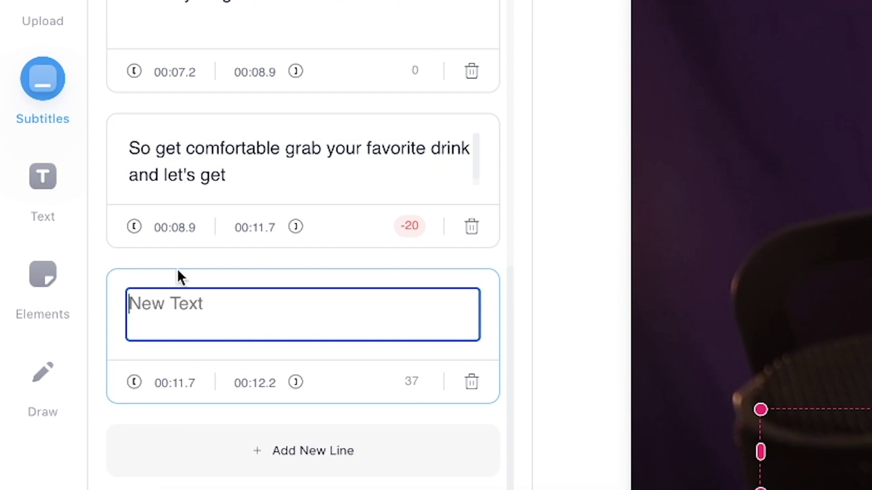
{"action": "left_click", "coordinate": [296, 175]}
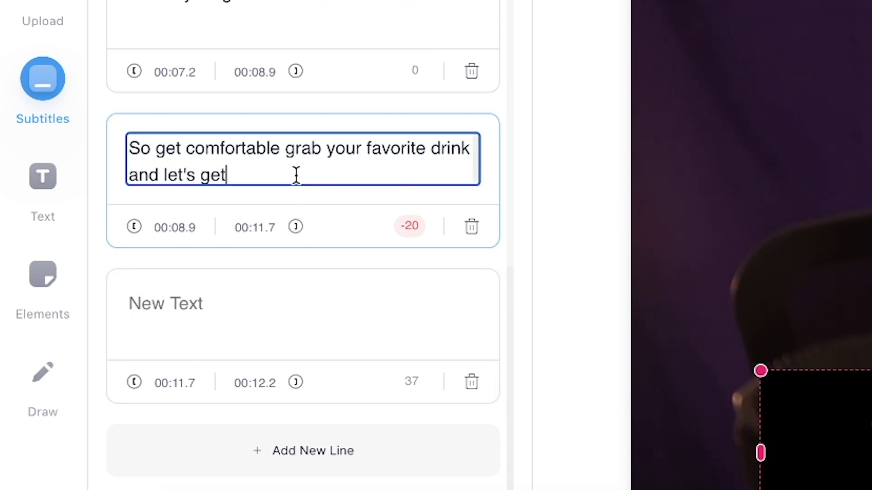
{"action": "type", "text": "started."}
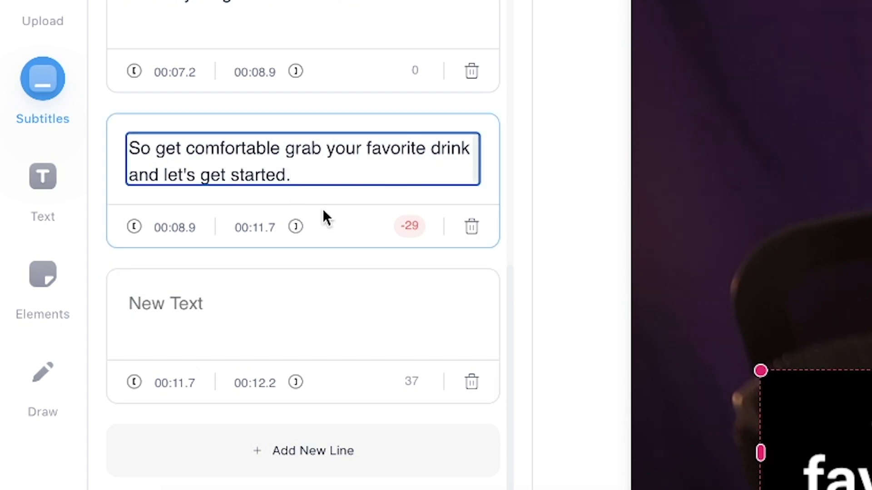
Set that caption's end time to 00:12.2 and delete the empty New Text line
{"action": "left_click", "coordinate": [263, 381]}
{"action": "key", "text": "ctrl+c"}
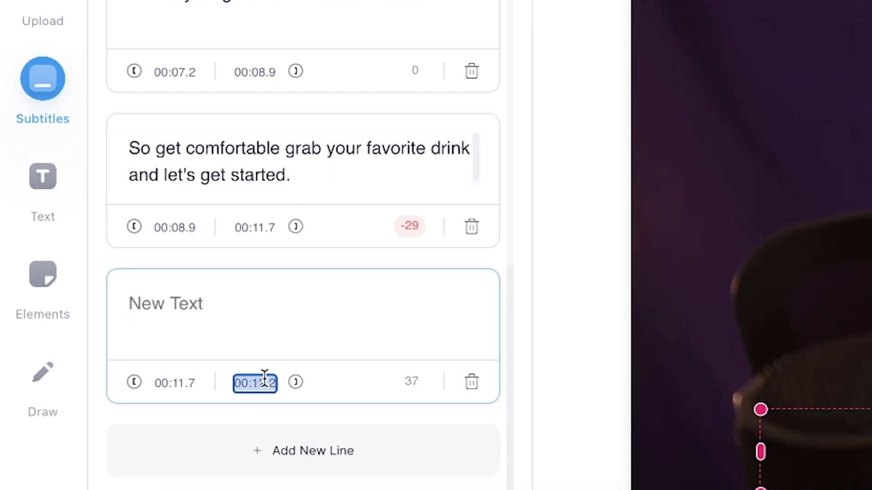
{"action": "left_click", "coordinate": [256, 227]}
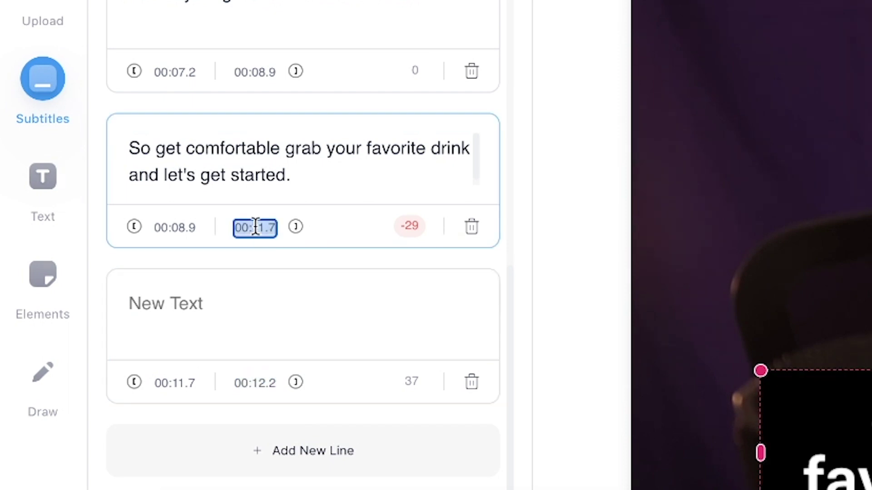
{"action": "key", "text": "ctrl+v"}
{"action": "left_click", "coordinate": [472, 390]}
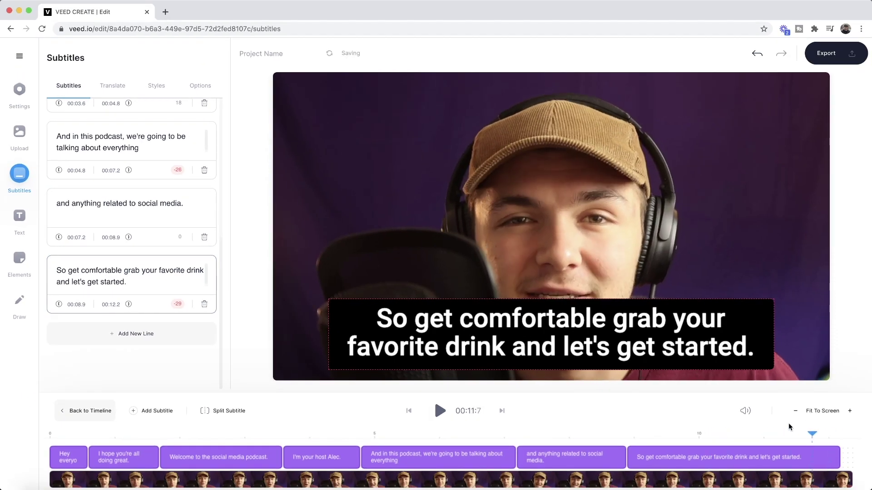
Replay from 8 seconds, then stretch the final caption clip to the video's end
{"action": "left_click", "coordinate": [572, 433]}
{"action": "left_click", "coordinate": [441, 411]}
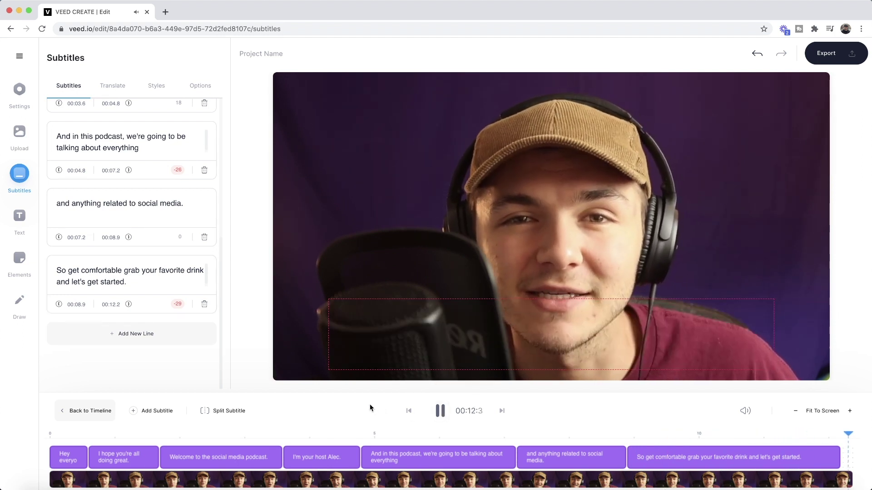
{"action": "left_click", "coordinate": [439, 410]}
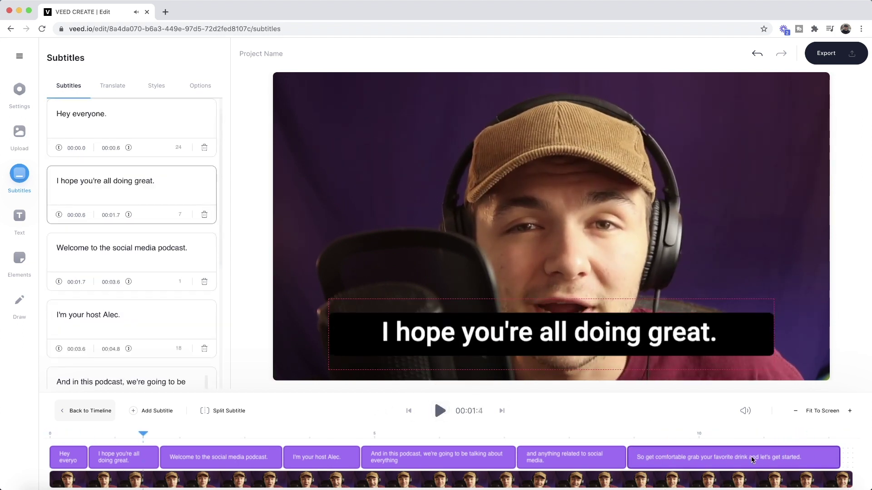
{"action": "left_click_drag", "start_coordinate": [839, 457], "coordinate": [852, 454]}
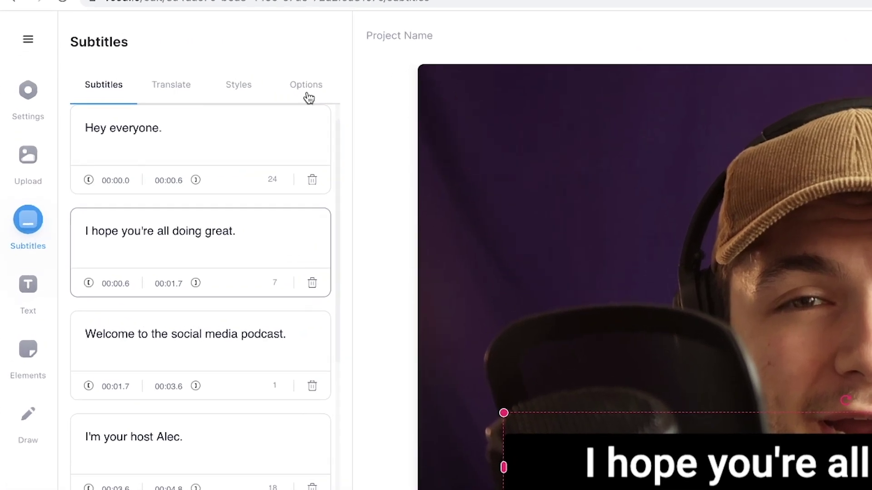
Download the podcast subtitles in .SRT Format from the Options tab
{"action": "left_click", "coordinate": [200, 93]}
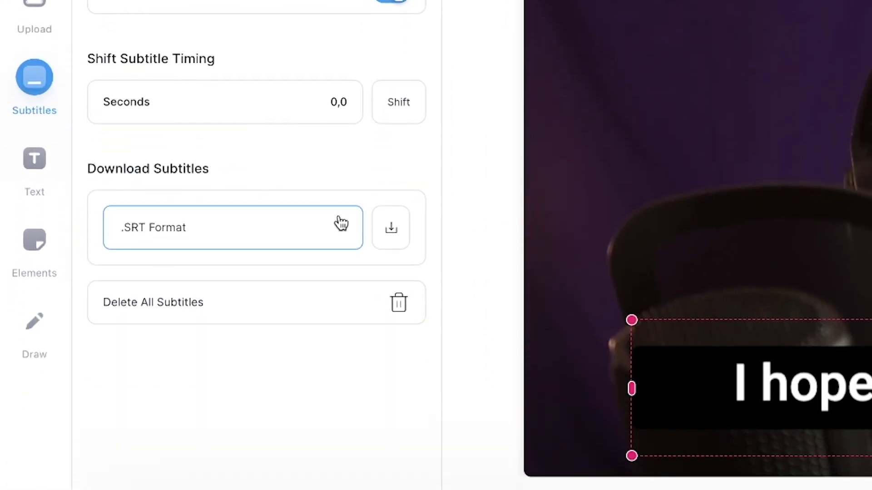
{"action": "left_click", "coordinate": [342, 226]}
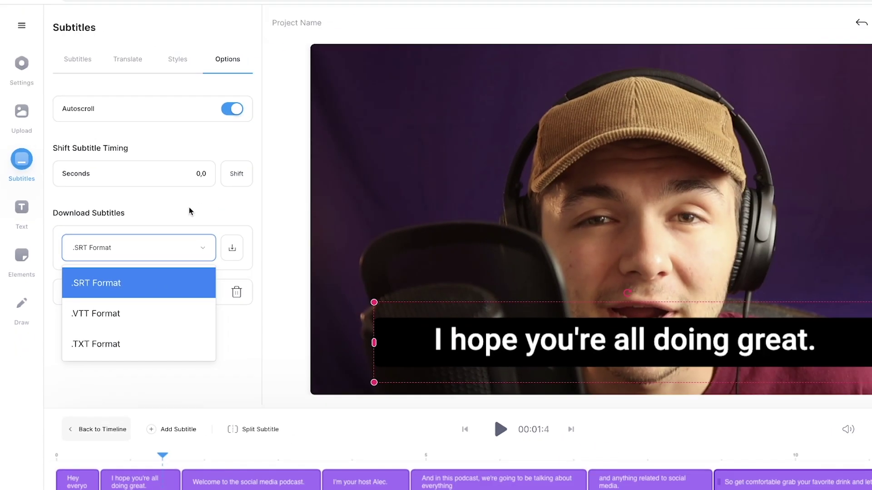
{"action": "left_click", "coordinate": [391, 227]}
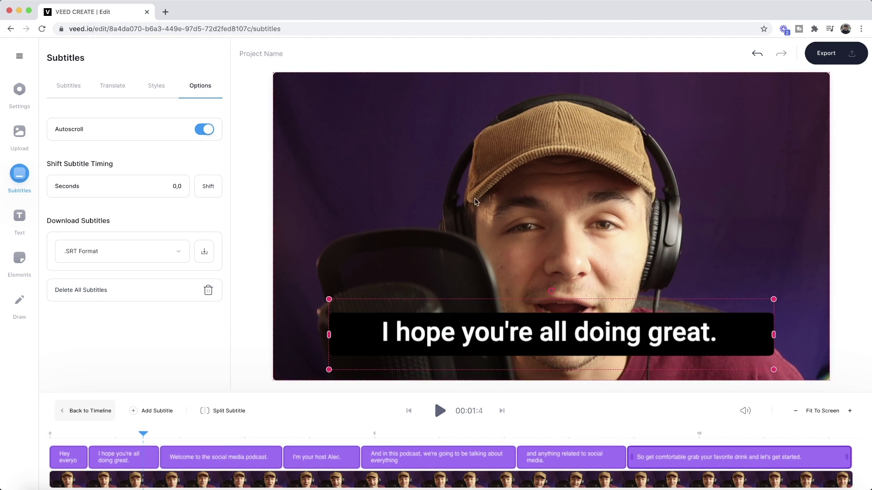
Open the subtitle Styles settings and set the font to Anton at 30px
{"action": "left_click", "coordinate": [500, 264]}
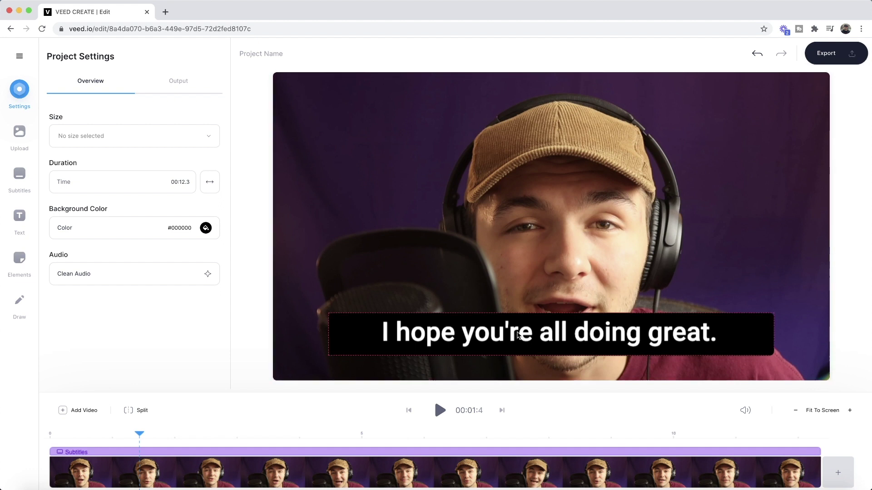
{"action": "left_click", "coordinate": [517, 335]}
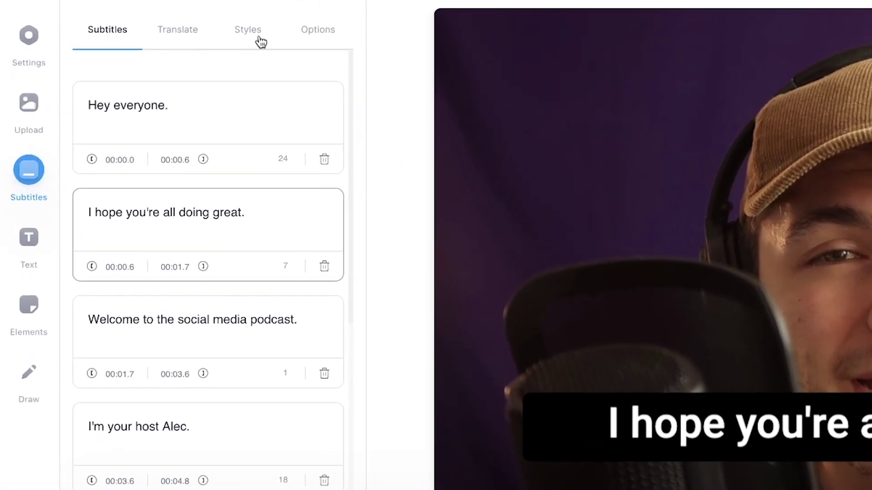
{"action": "left_click", "coordinate": [249, 32]}
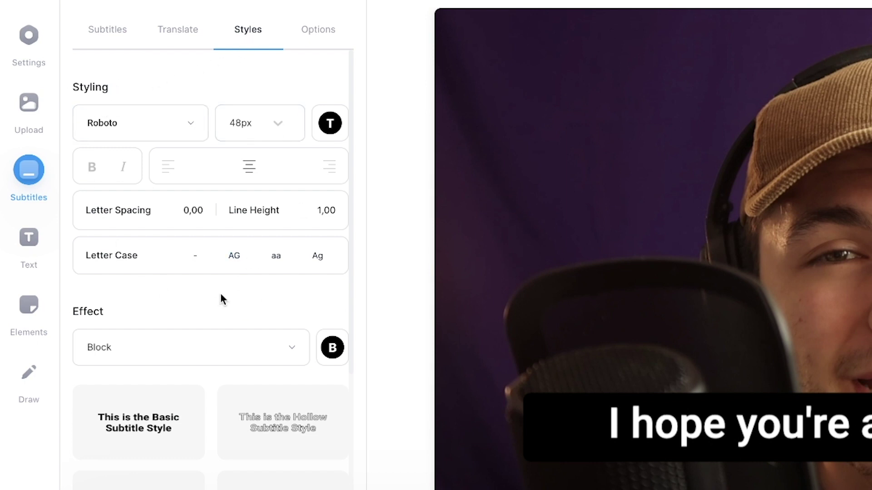
{"action": "left_click", "coordinate": [176, 119]}
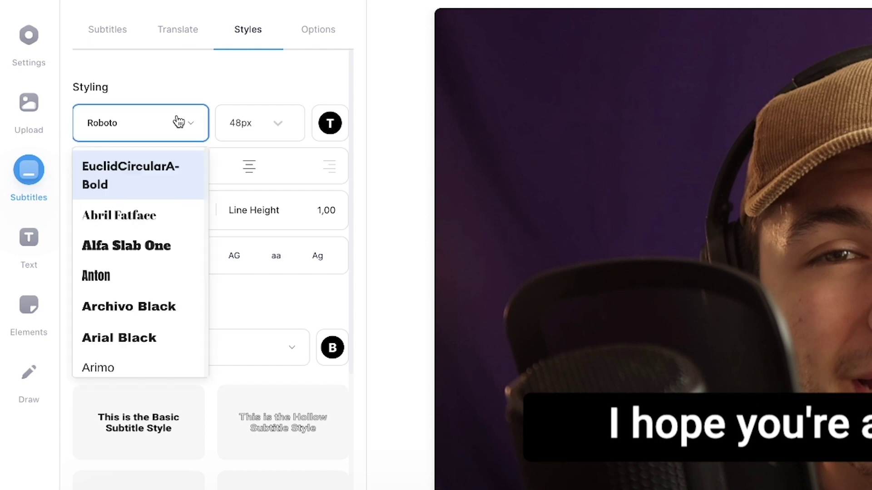
{"action": "left_click", "coordinate": [120, 288]}
{"action": "left_click", "coordinate": [272, 123]}
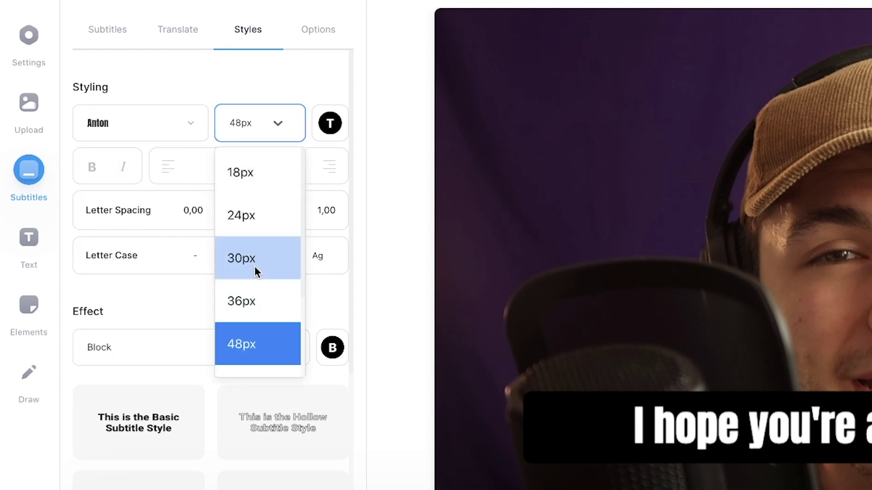
{"action": "left_click", "coordinate": [255, 271]}
Make the subtitle text pink (#FF006A) with a yellow Drop shadow effect
{"action": "left_click", "coordinate": [330, 123]}
{"action": "left_click", "coordinate": [253, 241]}
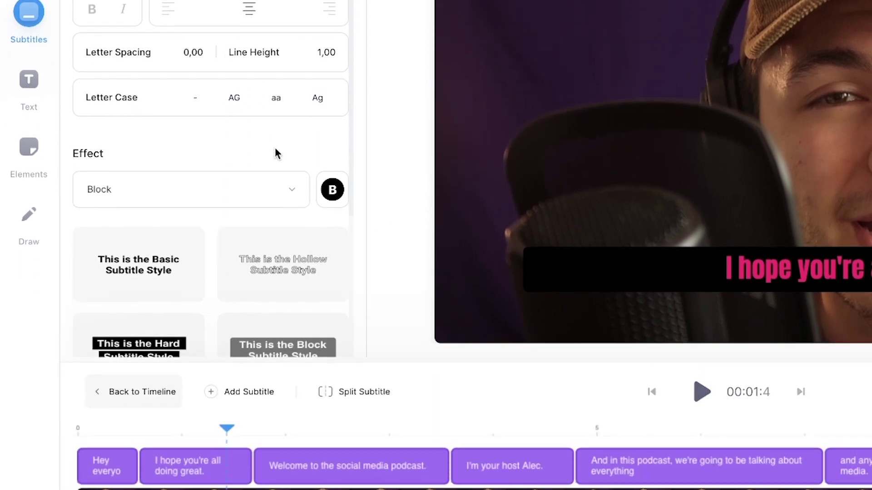
{"action": "left_click", "coordinate": [292, 315]}
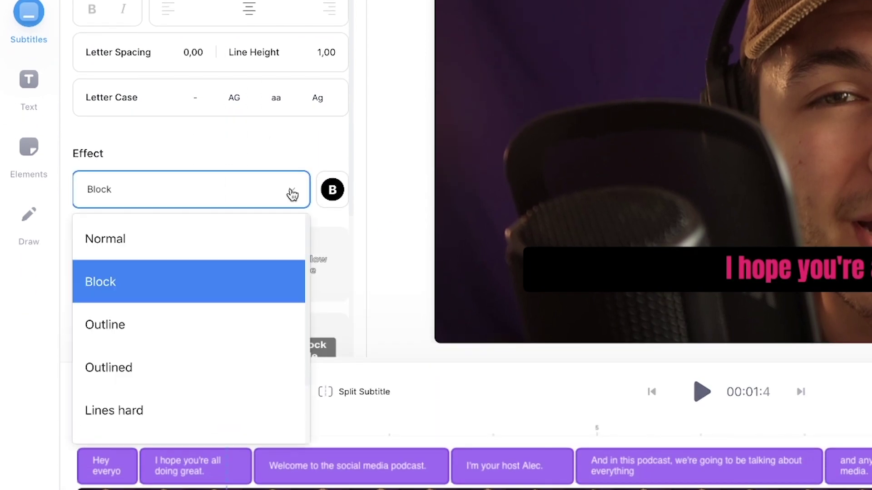
{"action": "scroll", "coordinate": [171, 327], "scroll_direction": "down", "scroll_amount": 2}
{"action": "left_click", "coordinate": [146, 418]}
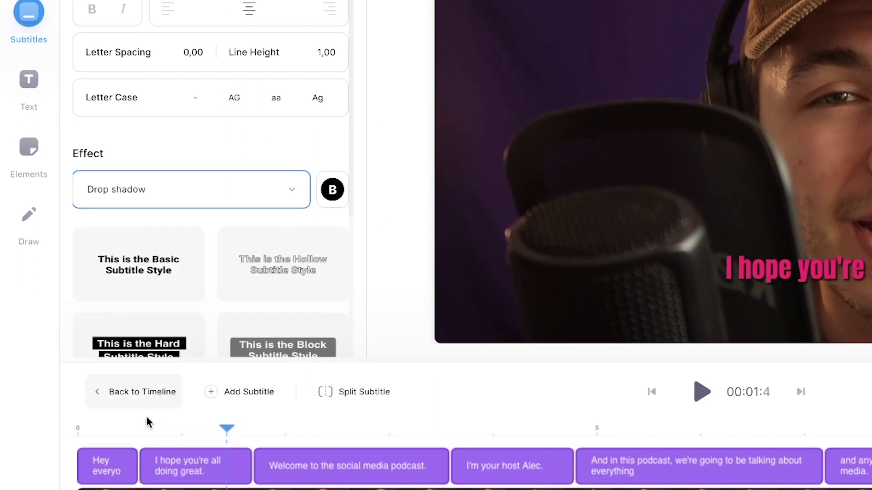
{"action": "left_click", "coordinate": [328, 200]}
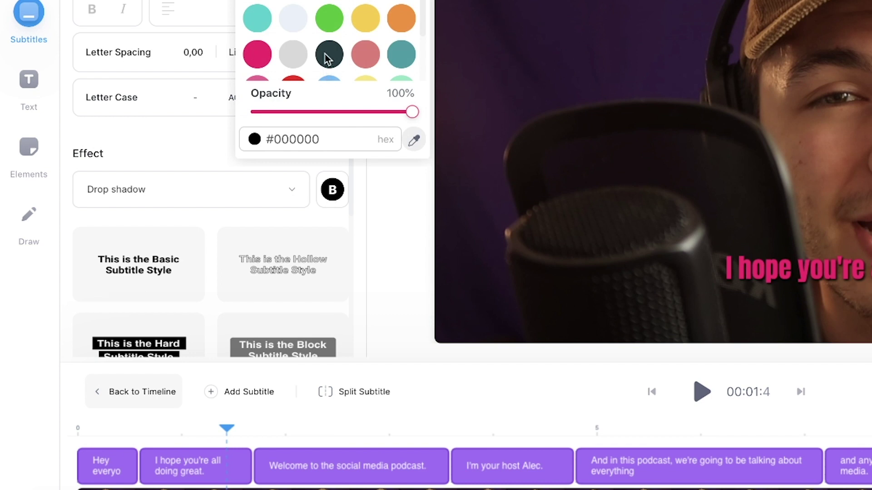
{"action": "left_click", "coordinate": [371, 22]}
Try the Drop and Stylistic presets, then apply Block for white text on a dark block
{"action": "left_click", "coordinate": [226, 169]}
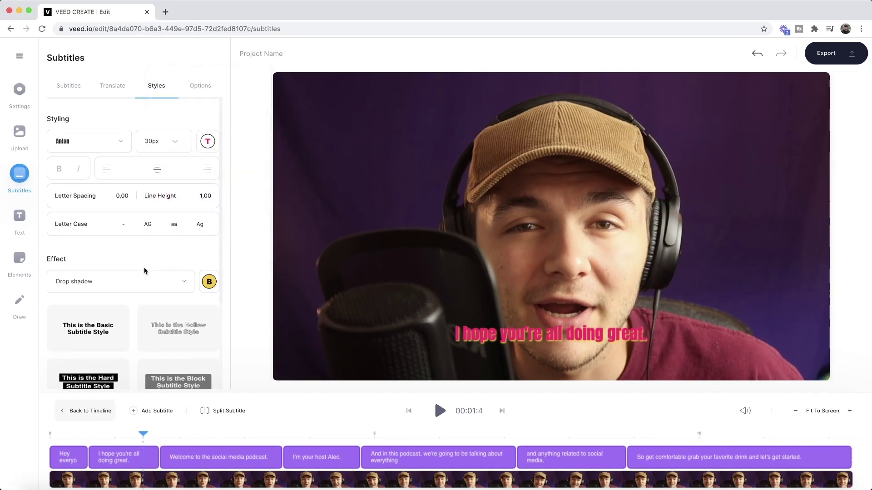
{"action": "scroll", "coordinate": [226, 169], "scroll_direction": "down", "scroll_amount": 3}
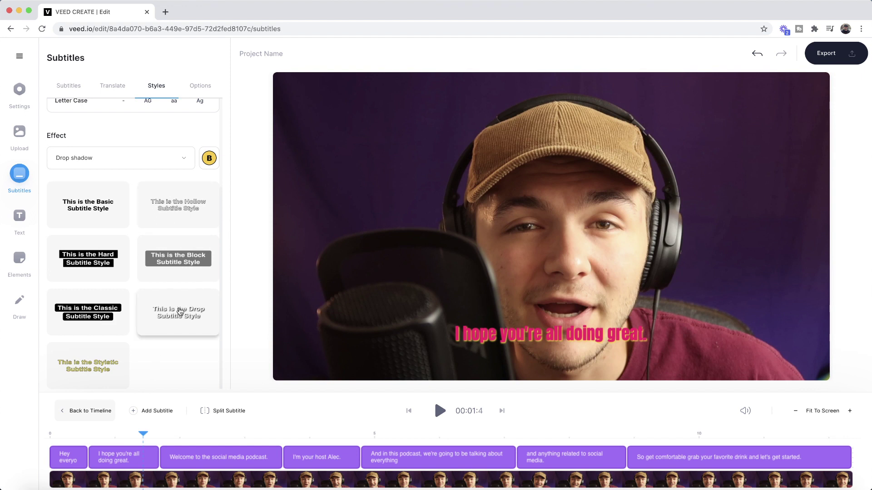
{"action": "left_click", "coordinate": [180, 312]}
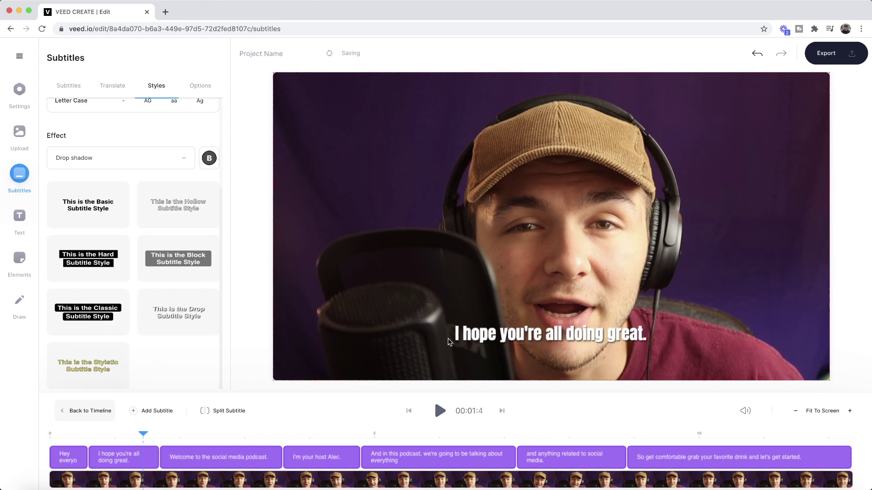
{"action": "left_click", "coordinate": [113, 367]}
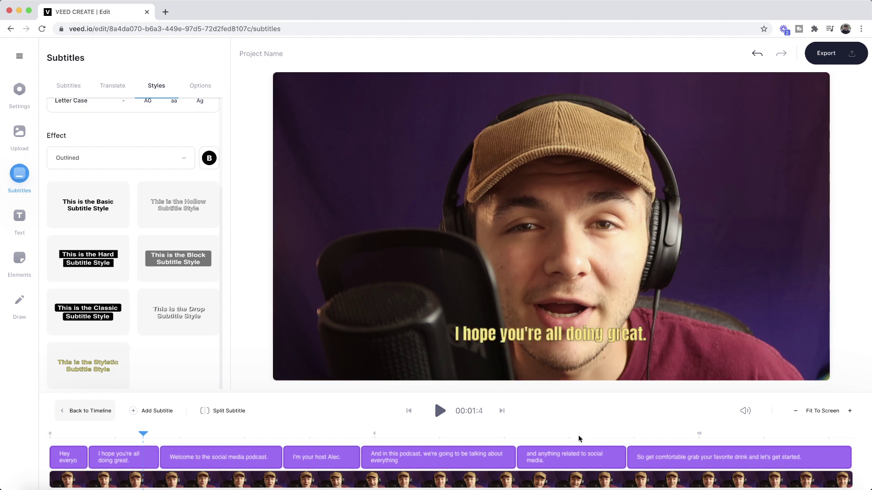
{"action": "left_click", "coordinate": [189, 266]}
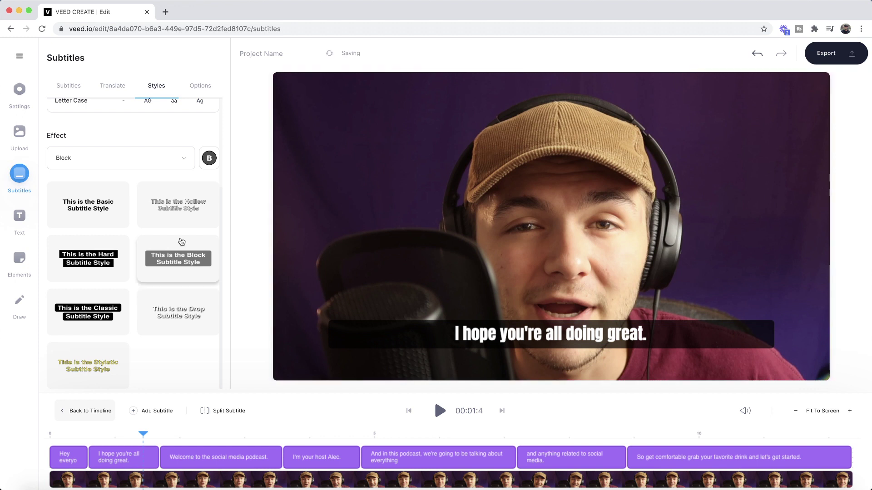
{"action": "scroll", "coordinate": [180, 241], "scroll_direction": "up", "scroll_amount": 3}
Raise the captions toward the top-left, narrow their box, tilt them counter-clockwise, then deselect
{"action": "left_click", "coordinate": [521, 338]}
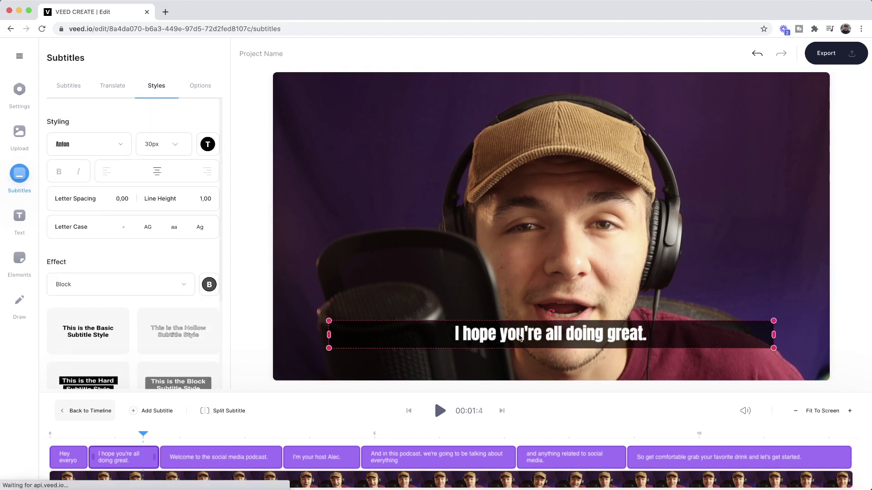
{"action": "left_click_drag", "start_coordinate": [521, 339], "coordinate": [642, 315]}
{"action": "left_click_drag", "start_coordinate": [771, 325], "coordinate": [567, 325]}
{"action": "left_click_drag", "start_coordinate": [448, 303], "coordinate": [444, 304]}
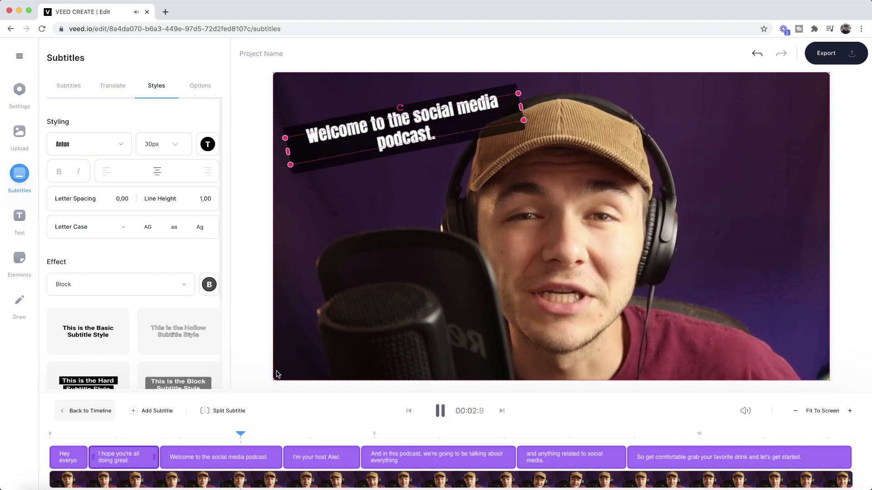
{"action": "left_click", "coordinate": [255, 366]}
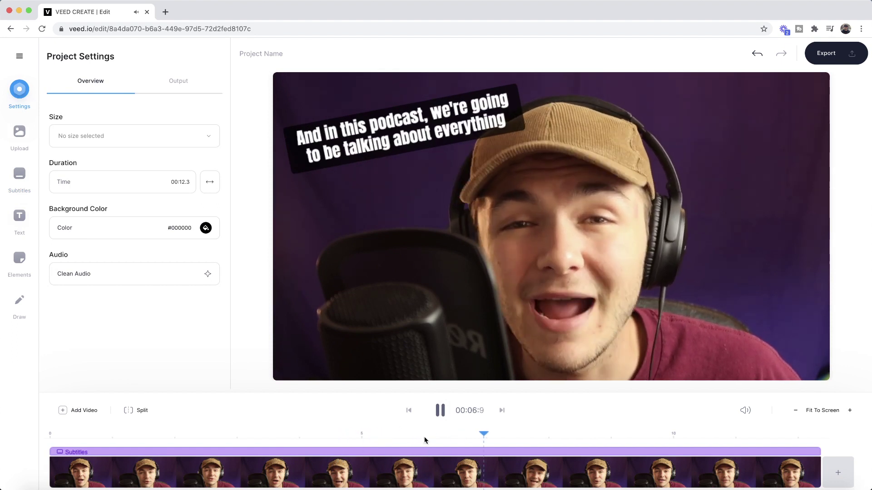
Pause the preview at 00:07.7 with the tilted captions on screen
{"action": "left_click", "coordinate": [439, 411]}
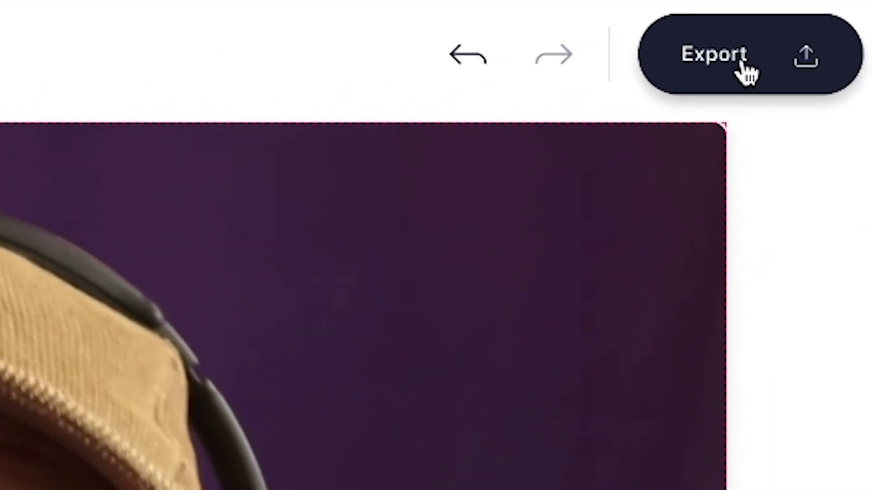
Start exporting the podcast video with its tilted block-style captions
{"action": "left_click", "coordinate": [745, 72]}
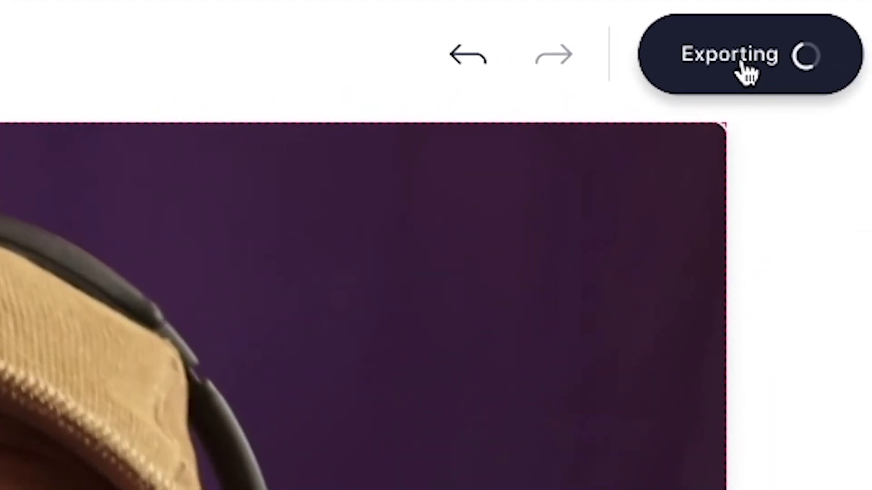